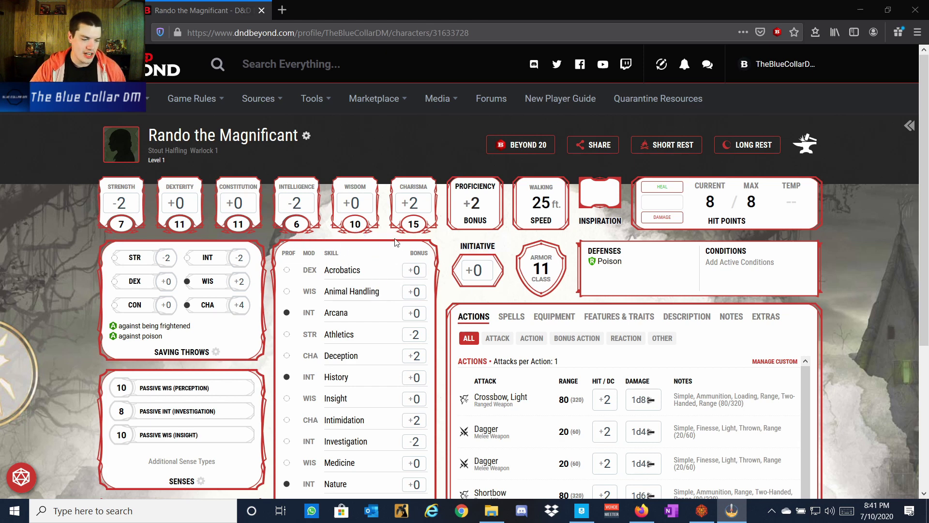
# Search Google for 'beyond20' in a new browser tab.
pyautogui.moveTo(468, 409)
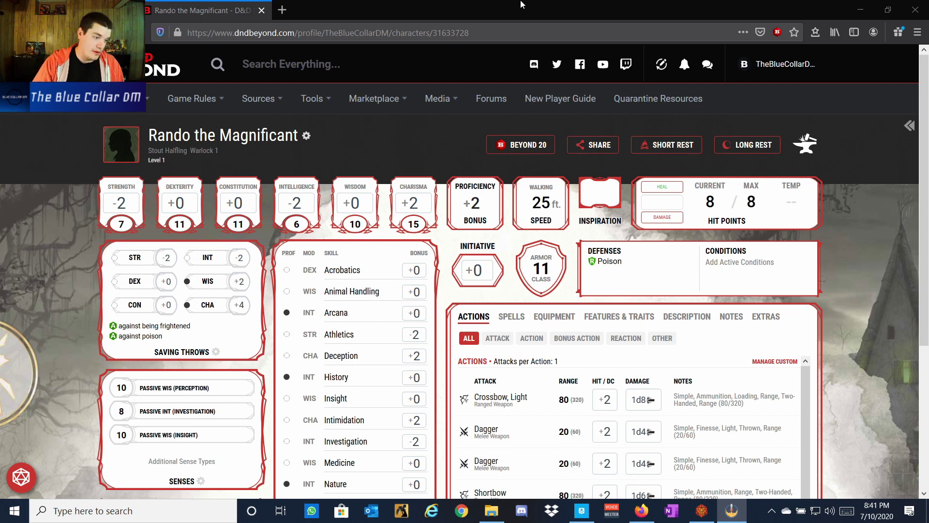
pyautogui.click(282, 10)
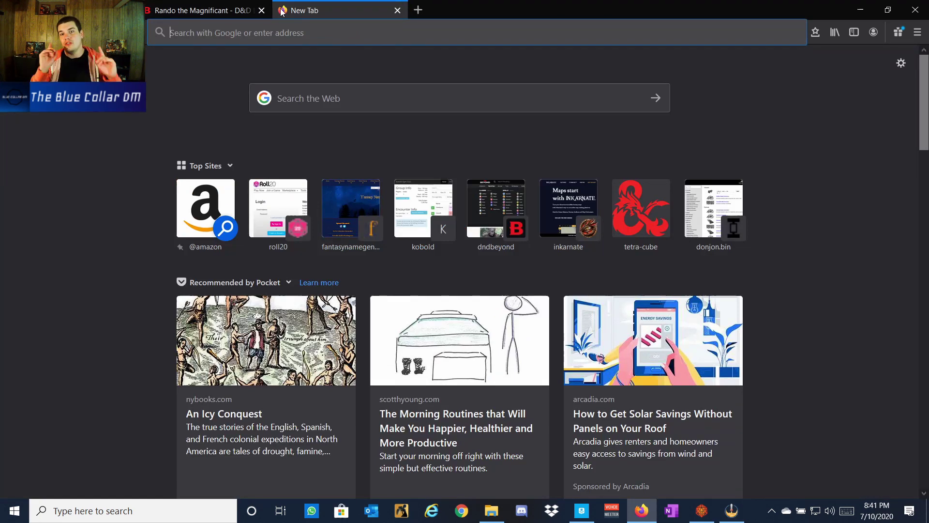
pyautogui.write('be')
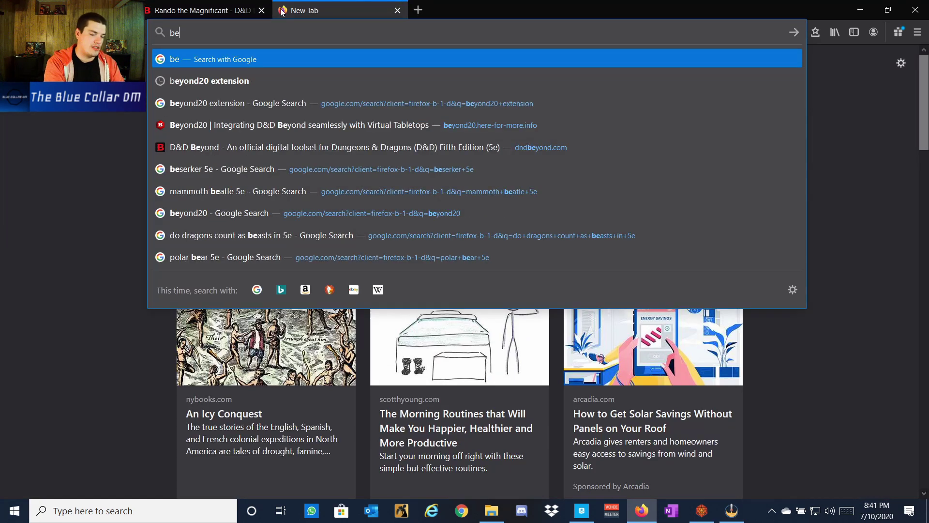
pyautogui.write('ond')
pyautogui.press('BackSpace')
pyautogui.press('BackSpace')
pyautogui.press('BackSpace')
pyautogui.write('y')
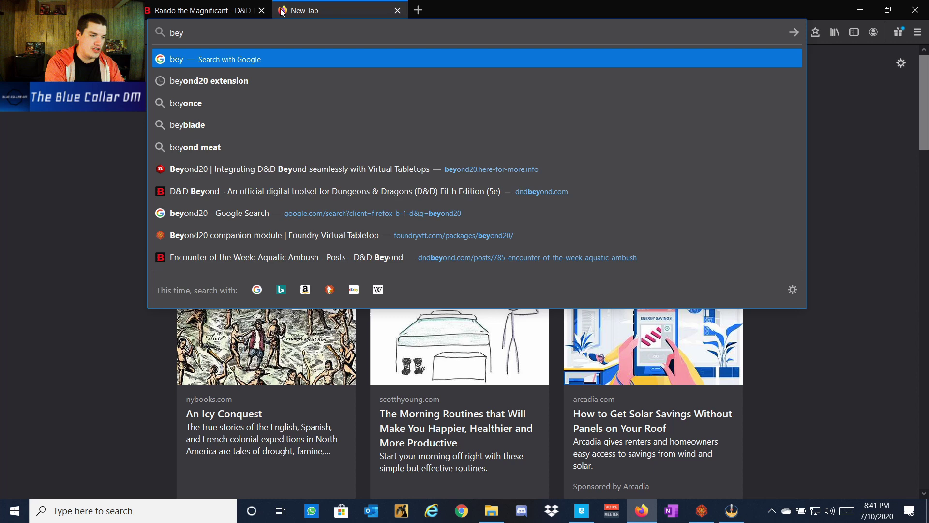
pyautogui.write('ond')
pyautogui.press('Return')
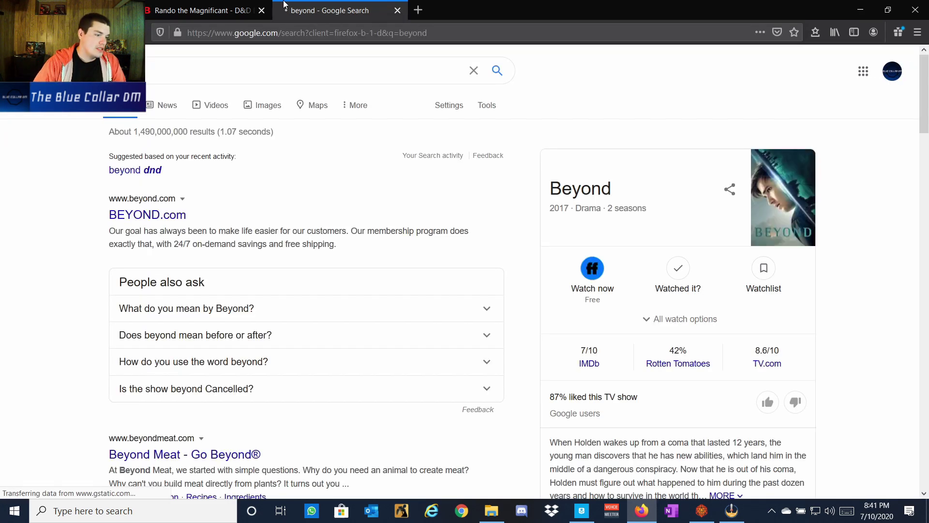
pyautogui.click(170, 76)
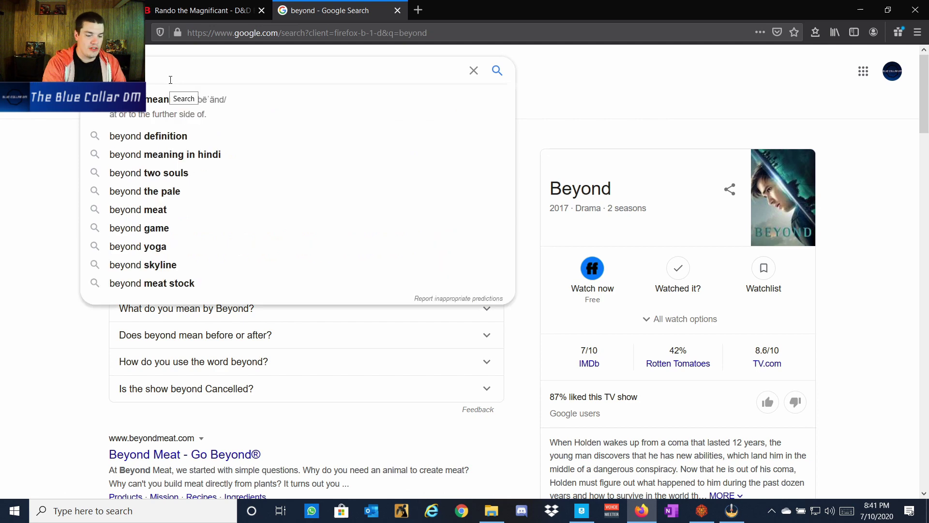
pyautogui.write('20')
pyautogui.press('Return')
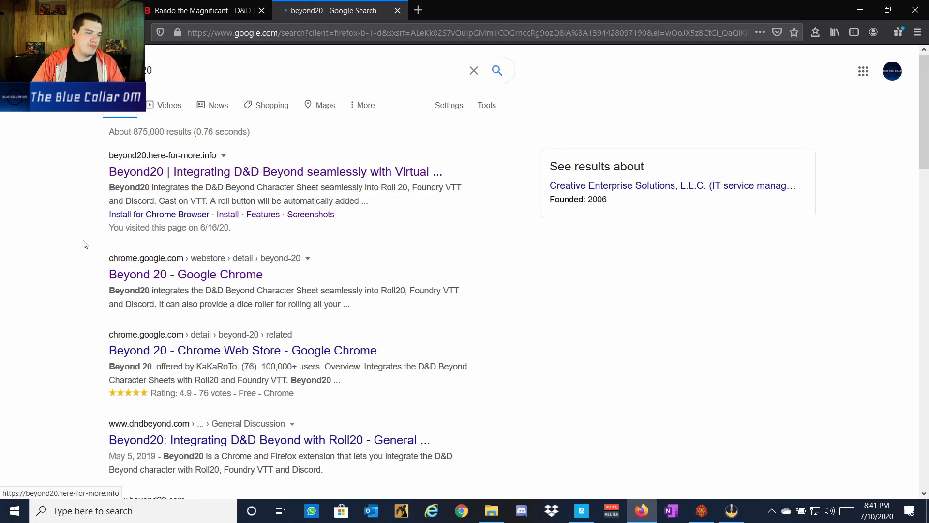
# Scroll the results to the Beyond20 Firefox add-on result and bring up its link options.
pyautogui.scroll(-1, 144, 272)
pyautogui.scroll(-3, 143, 272)
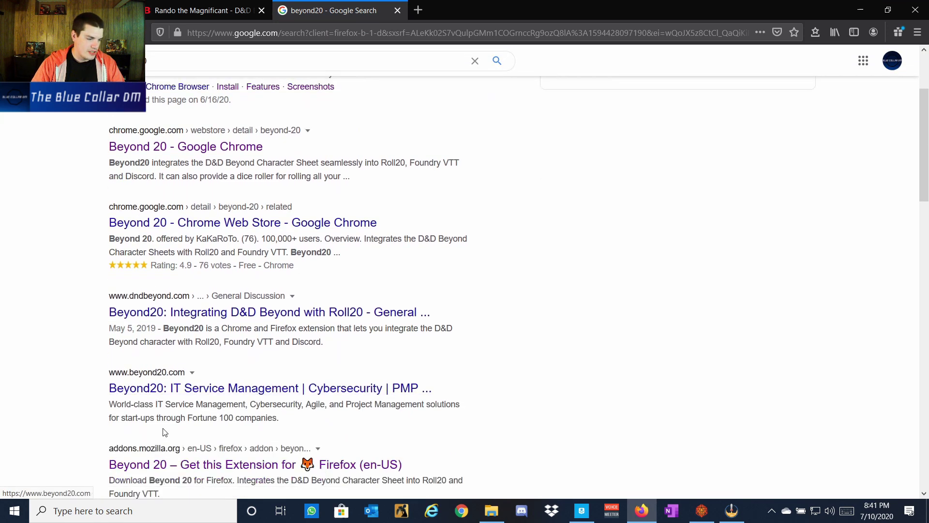
pyautogui.rightClick(192, 465)
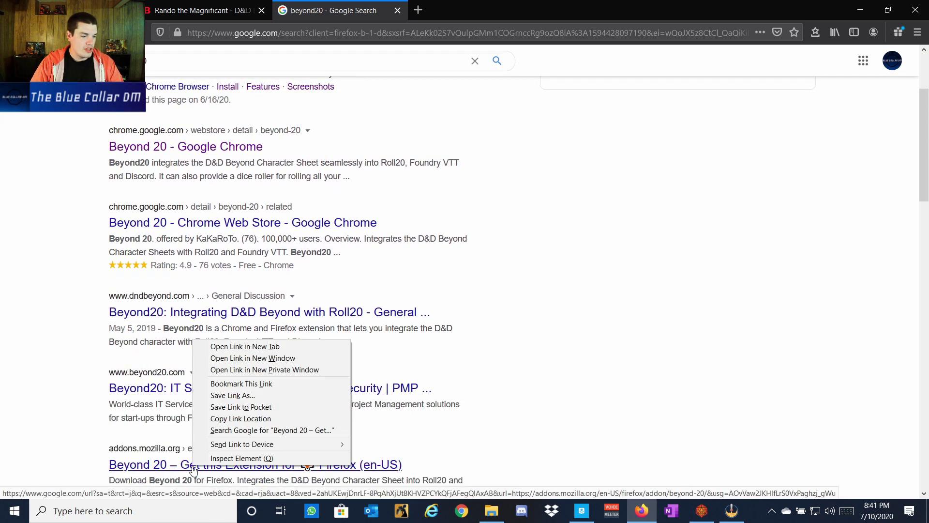
# Open the Beyond 20 add-on page in a new tab and scroll through its description and permissions.
pyautogui.click(223, 346)
pyautogui.click(507, 5)
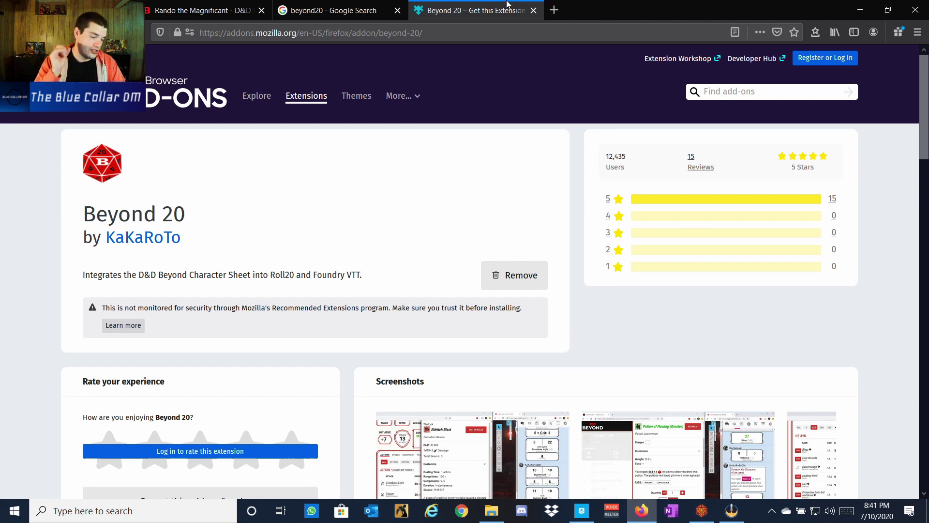
pyautogui.scroll(-4, 591, 415)
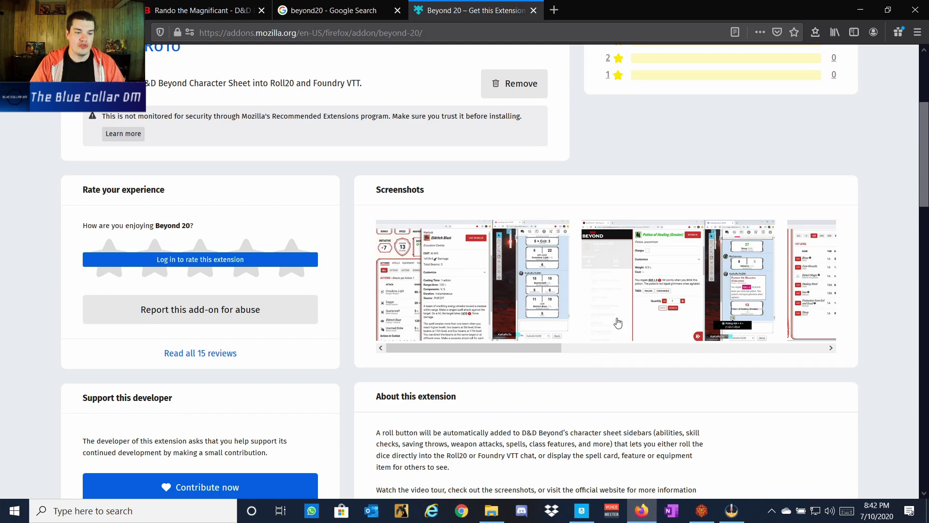
pyautogui.scroll(-4, 619, 322)
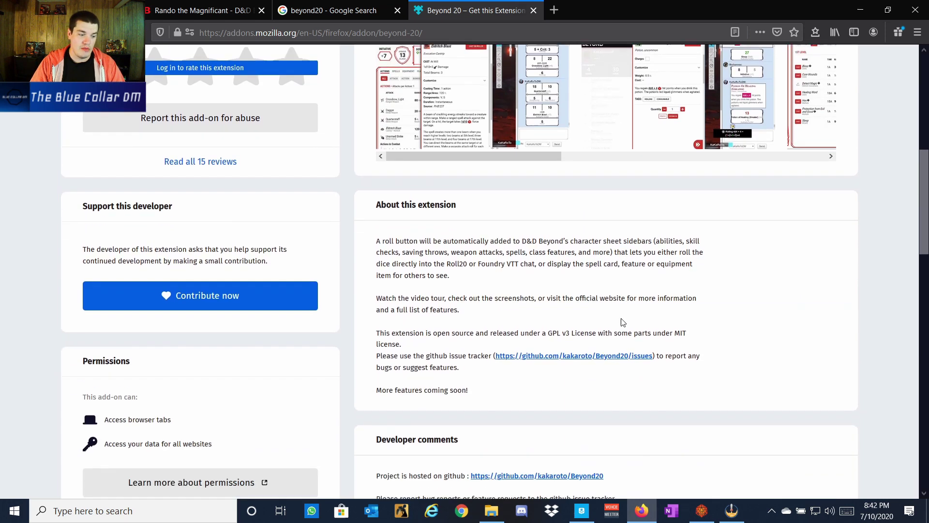
pyautogui.scroll(8, 623, 322)
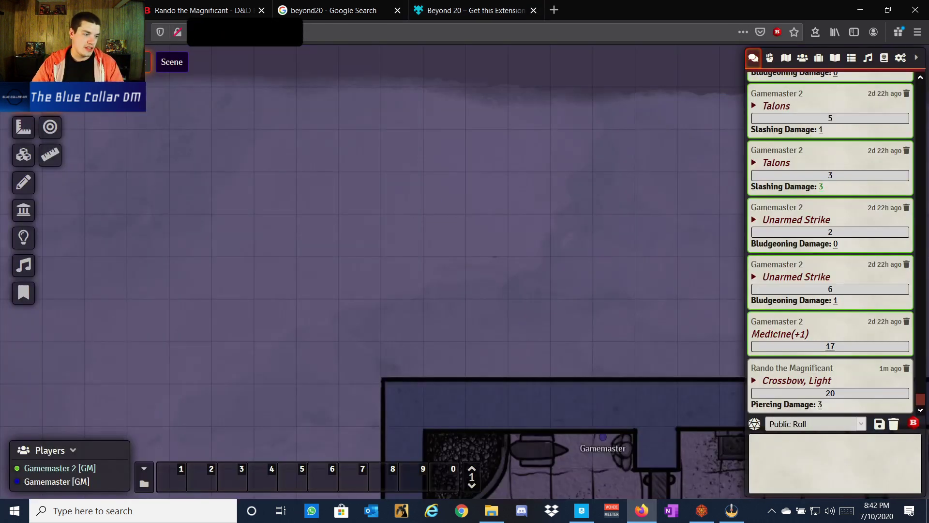
# Return to the Foundry game in Firefox and show the Actors directory.
pyautogui.click(73, 10)
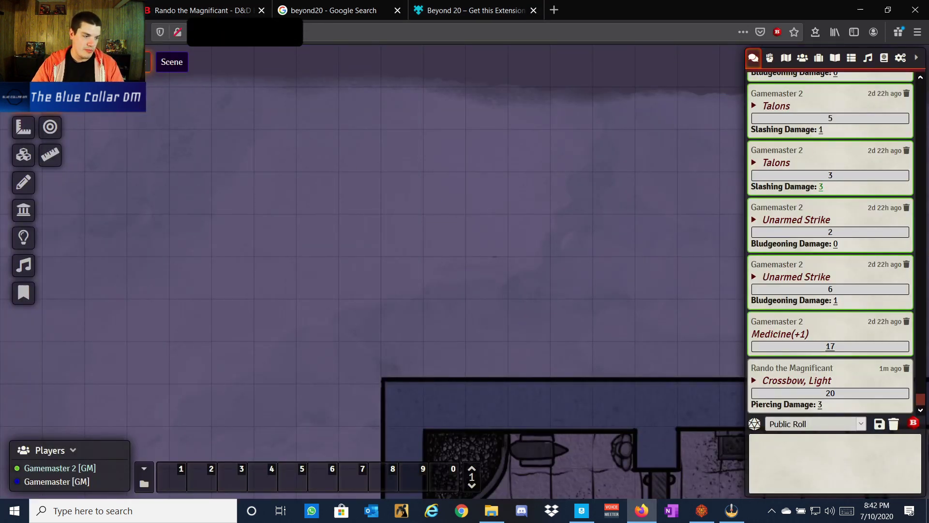
pyautogui.click(702, 510)
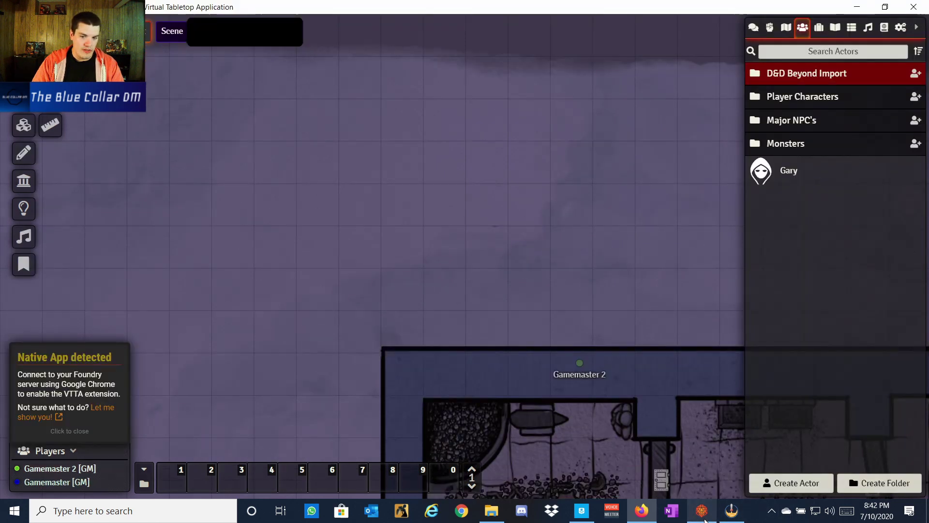
pyautogui.click(642, 512)
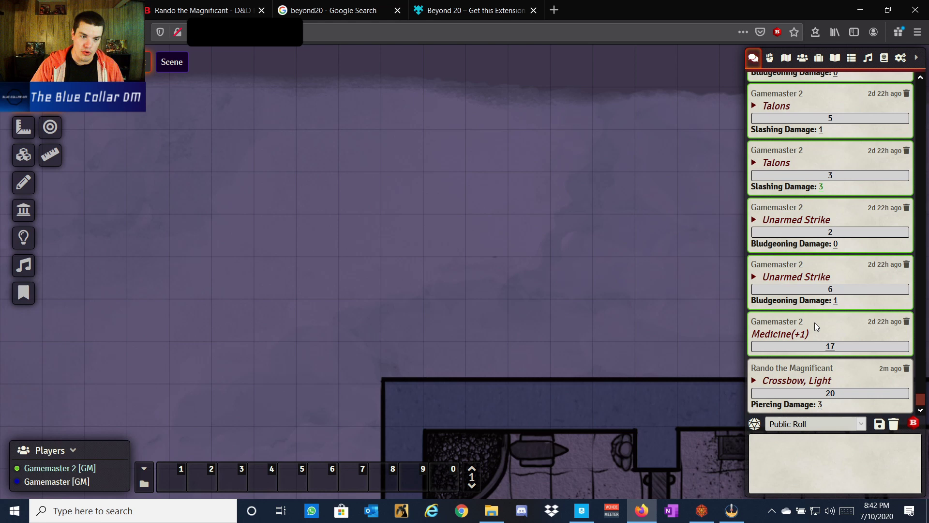
pyautogui.click(803, 58)
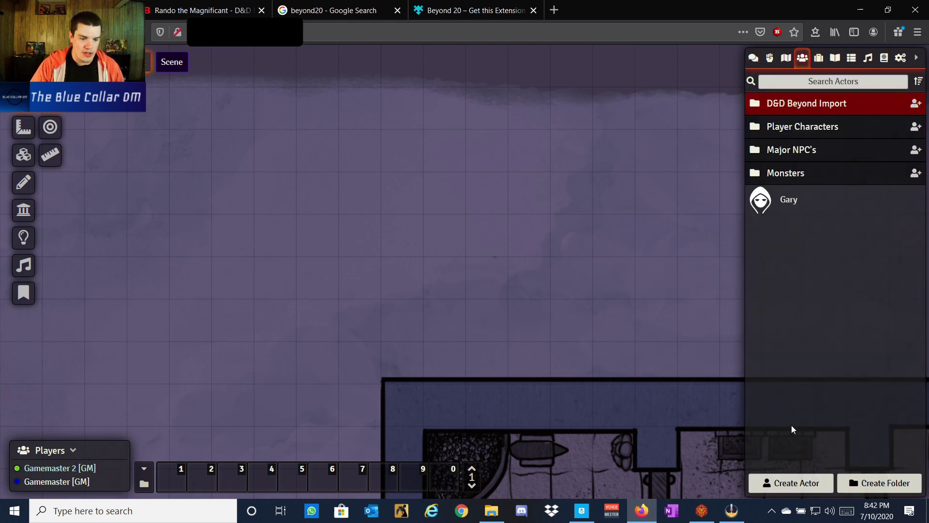
# Create a character actor named Rando and open its D&D Beyond import window.
pyautogui.click(788, 482)
pyautogui.click(459, 257)
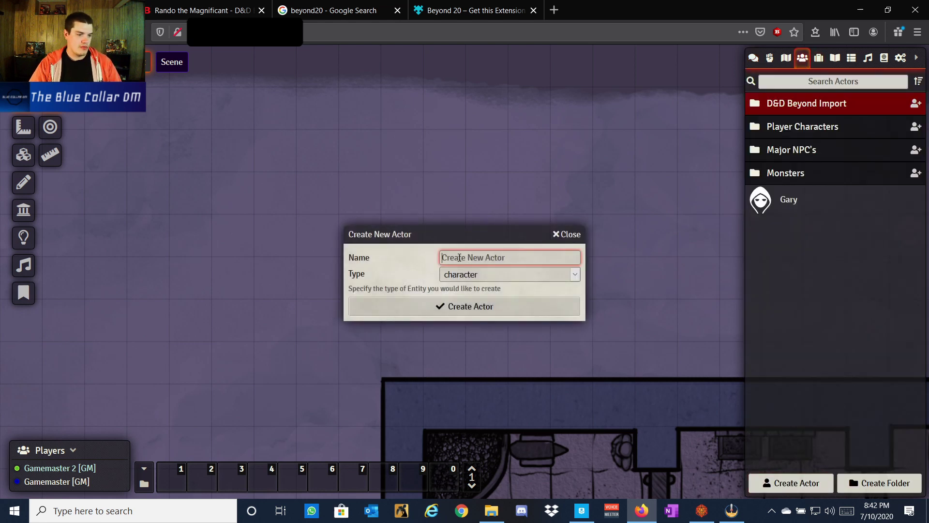
pyautogui.write('Rando')
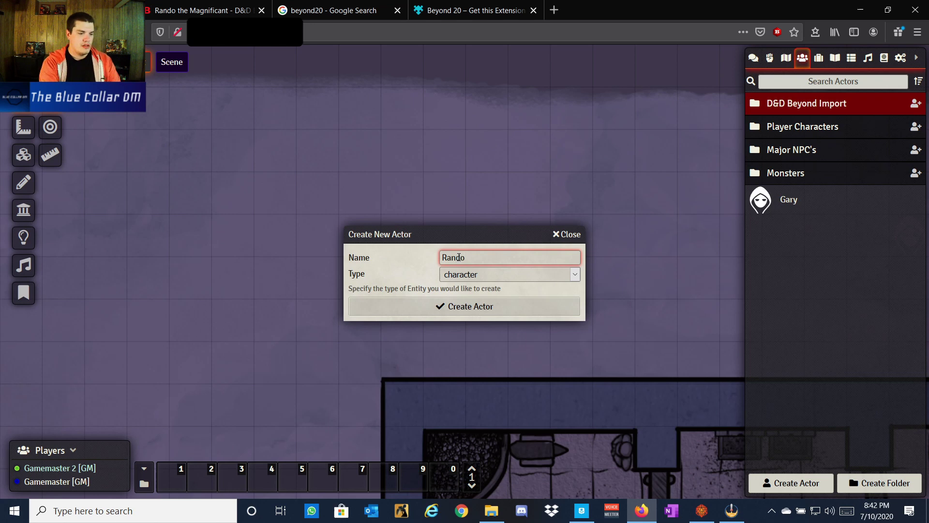
pyautogui.click(465, 305)
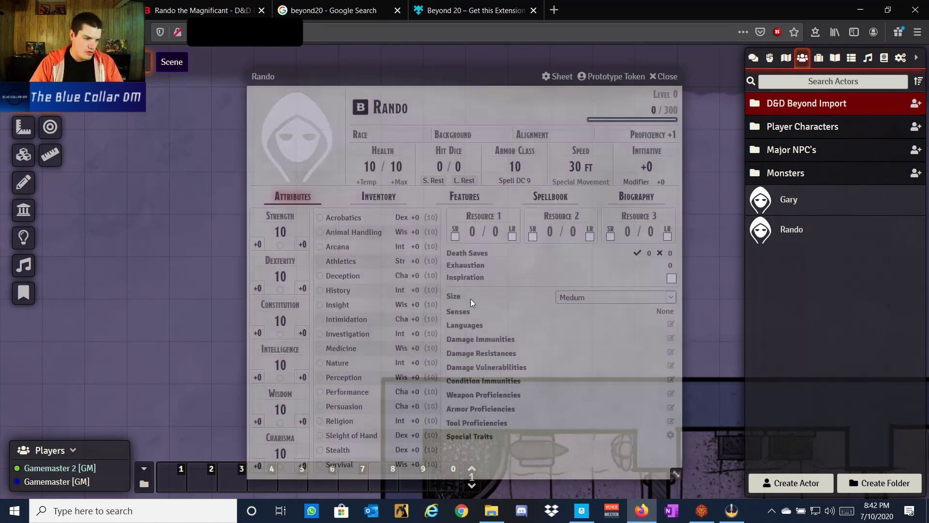
pyautogui.click(361, 107)
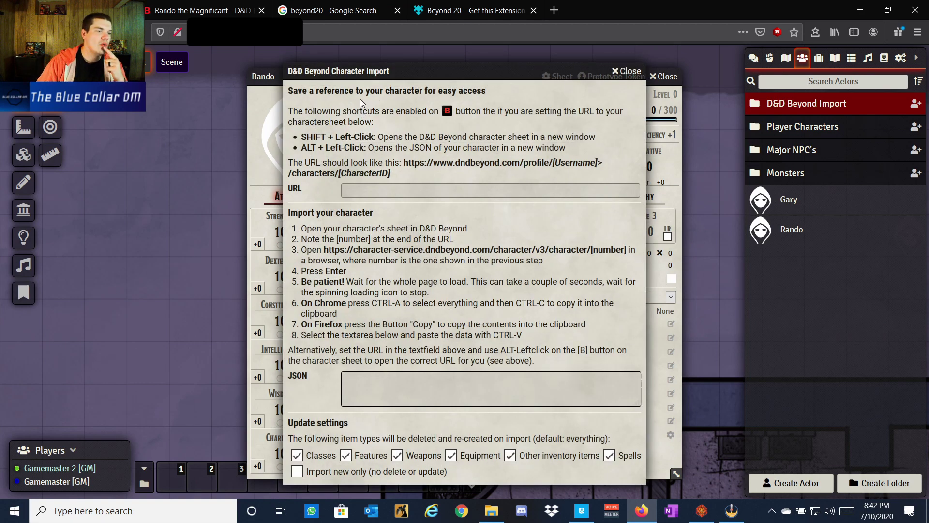
# Copy the D&D Beyond character sheet URL and paste it into the import window's URL field.
pyautogui.click(218, 4)
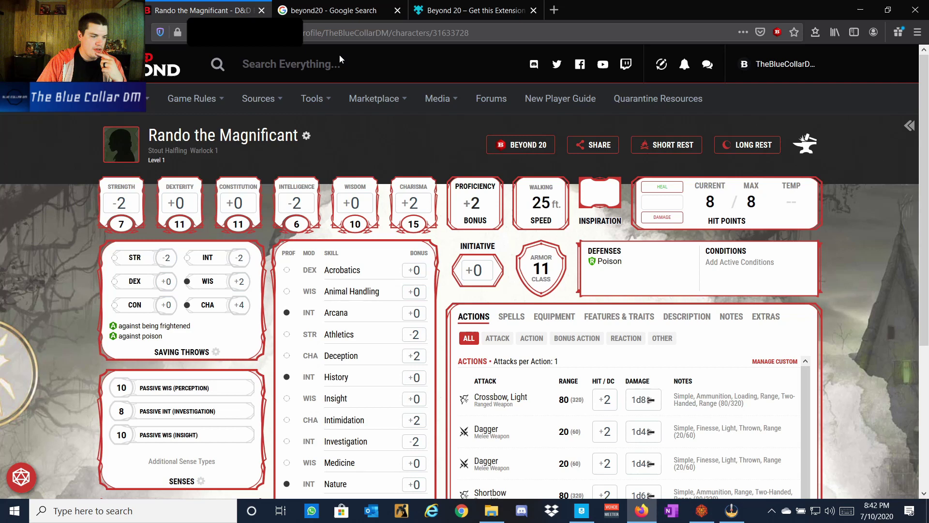
pyautogui.click(341, 33)
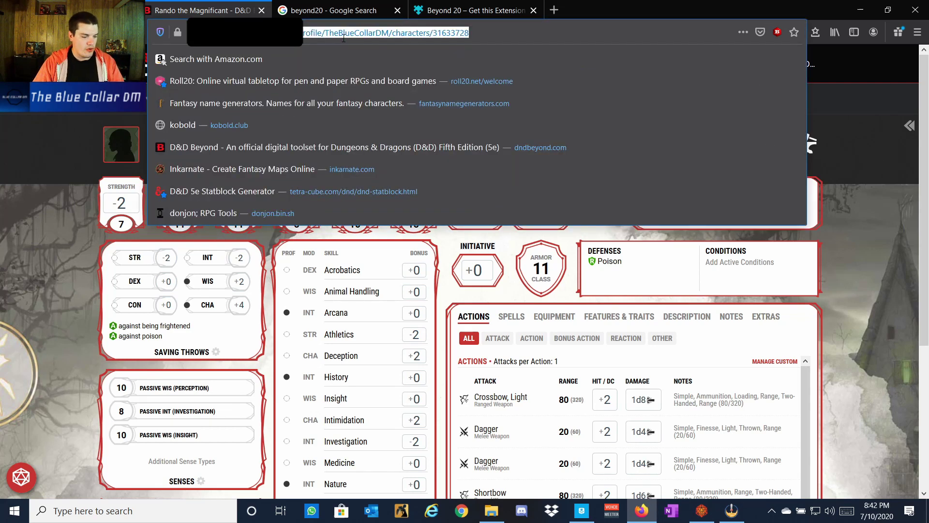
pyautogui.hotkey('ctrl', 'pageup')
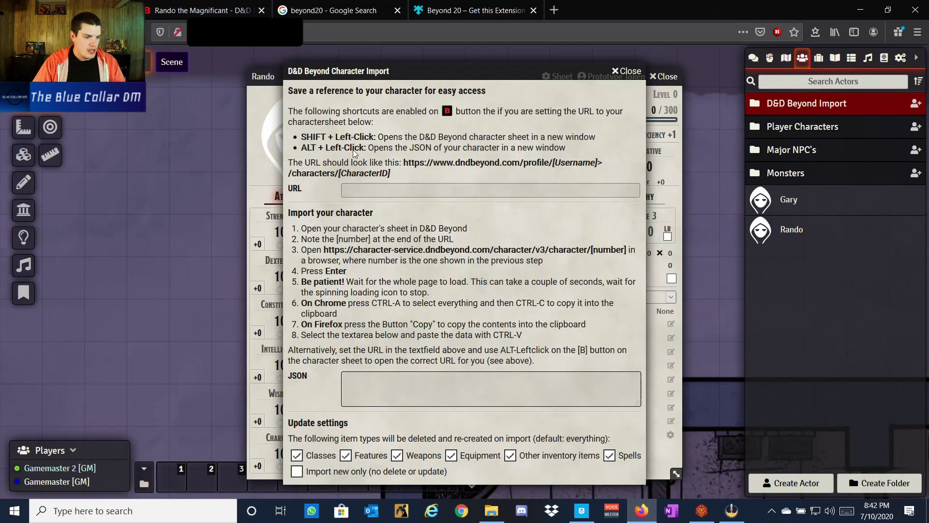
pyautogui.click(358, 194)
pyautogui.write('https://www.dndbeyond.com/profile/TheBlueCollarDM/characters/31633728')
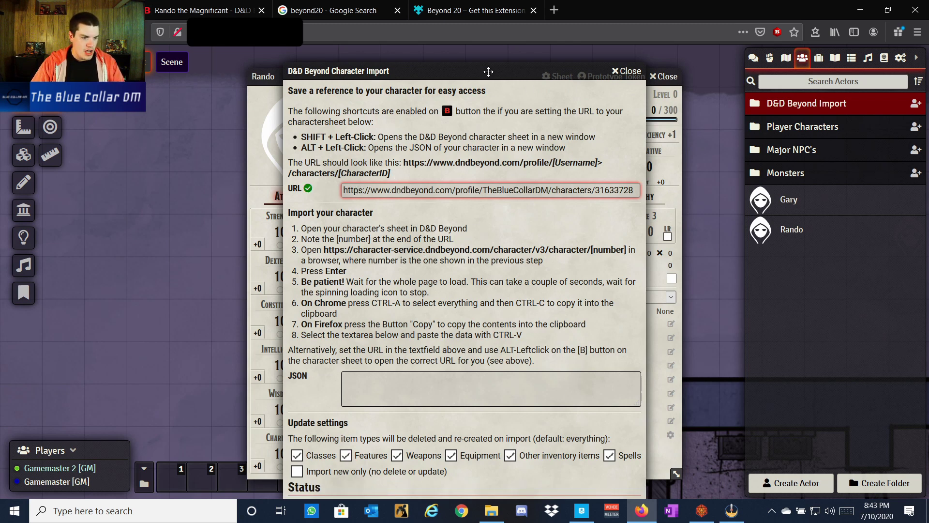
pyautogui.moveTo(486, 73); pyautogui.dragTo(492, 57)
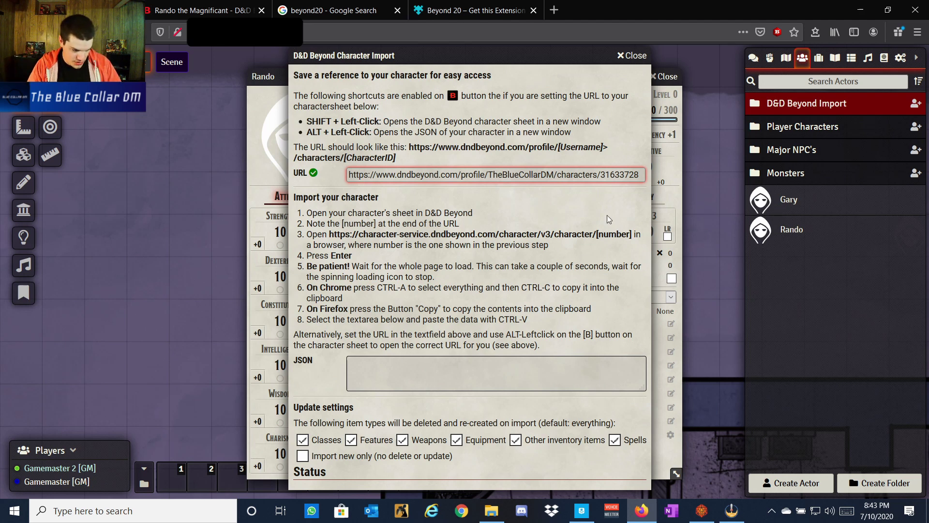
# Copy the character's full raw JSON data from the D&D Beyond popup.
pyautogui.click(632, 56)
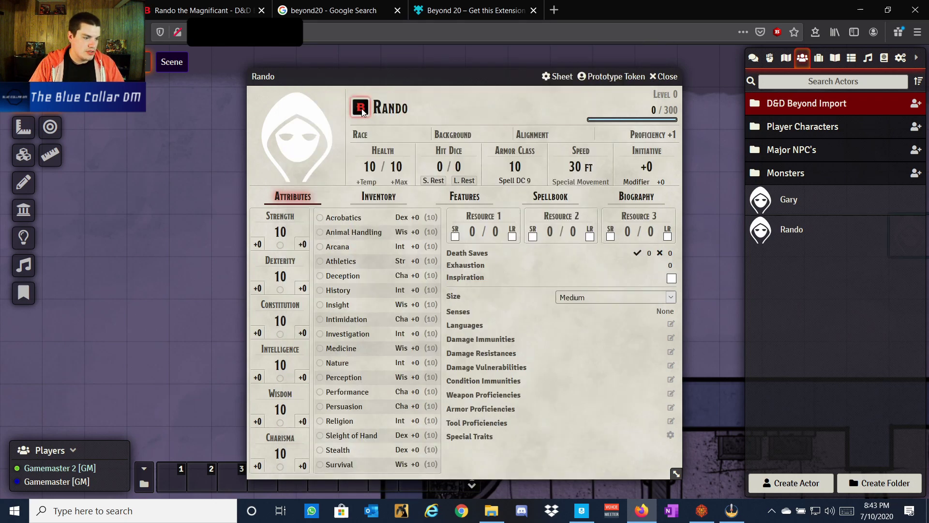
pyautogui.click(361, 108)
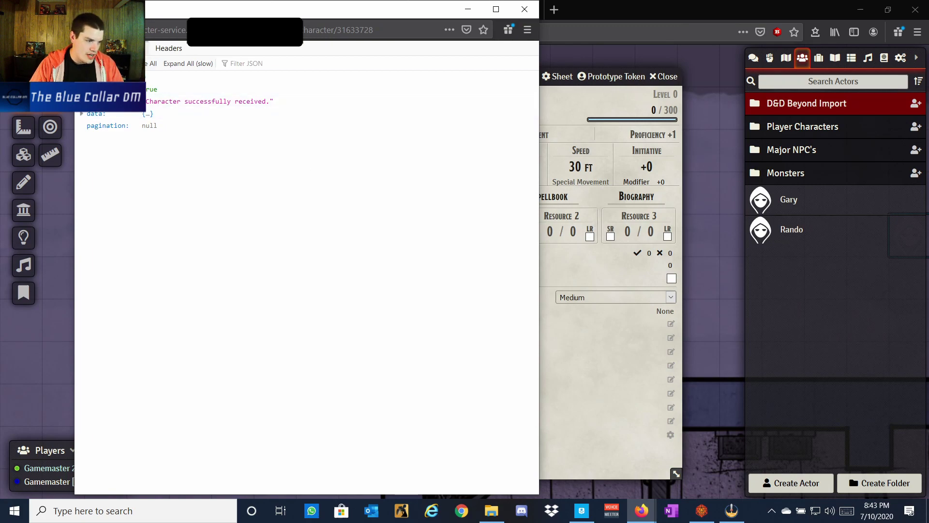
pyautogui.click(128, 48)
pyautogui.hotkey('ctrl', 'a')
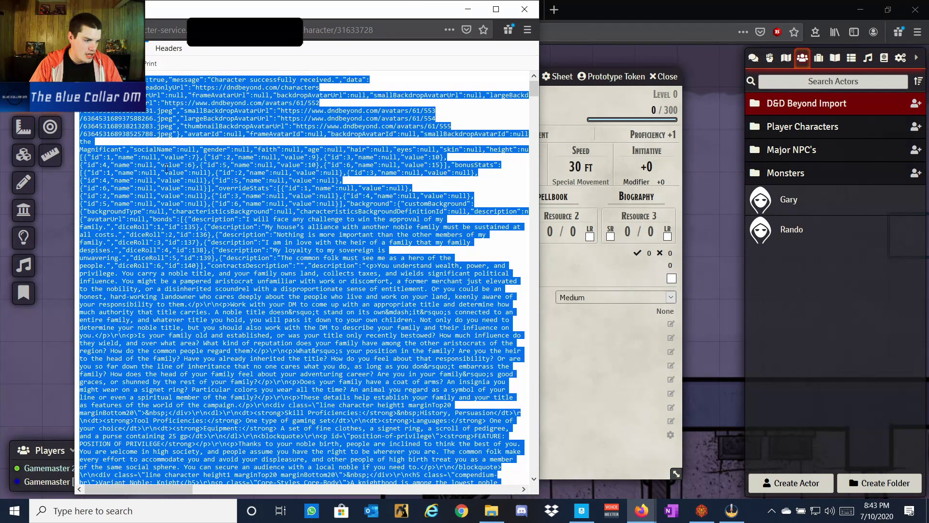
pyautogui.click(524, 9)
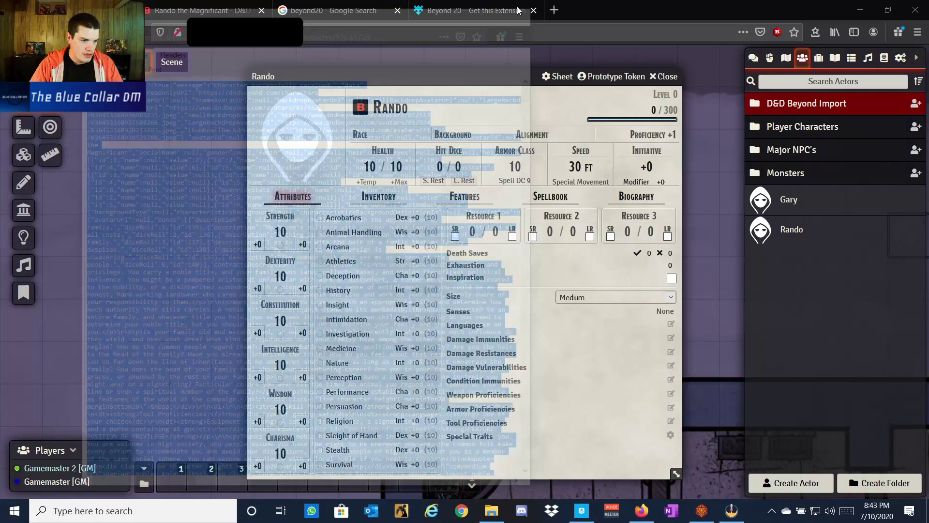
# Paste the JSON into the import window to load Rando the Magnificant's stats.
pyautogui.click(368, 109)
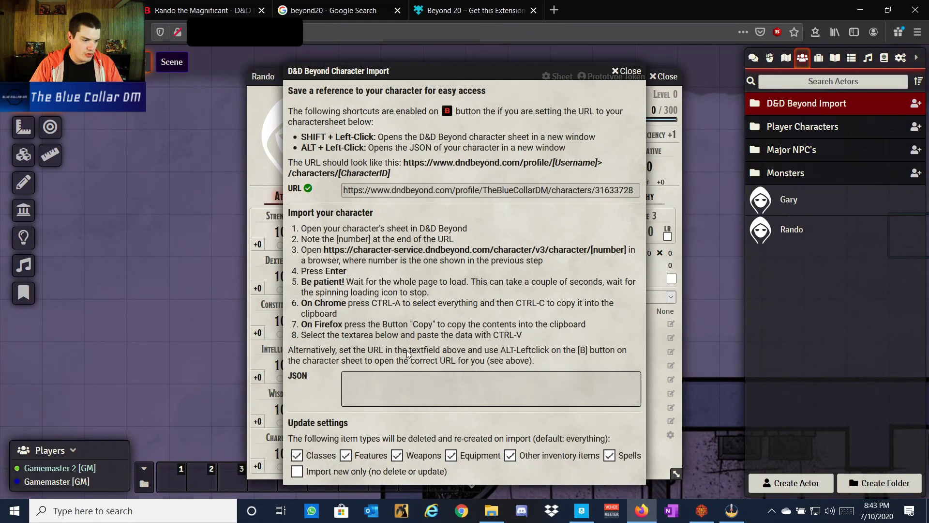
pyautogui.click(407, 379)
pyautogui.hotkey('ctrl', 'v')
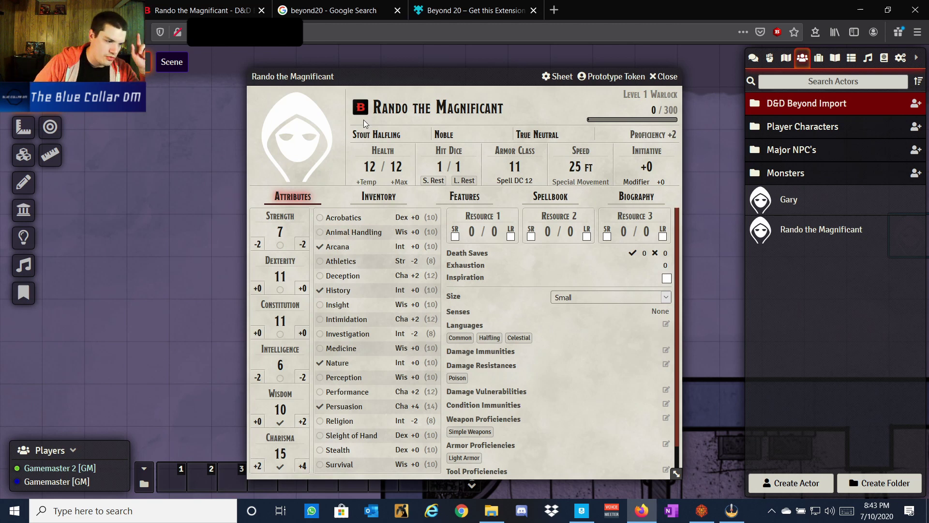
# Set the Foundry sheet's current and maximum health to 8 after checking D&D Beyond.
pyautogui.click(233, 13)
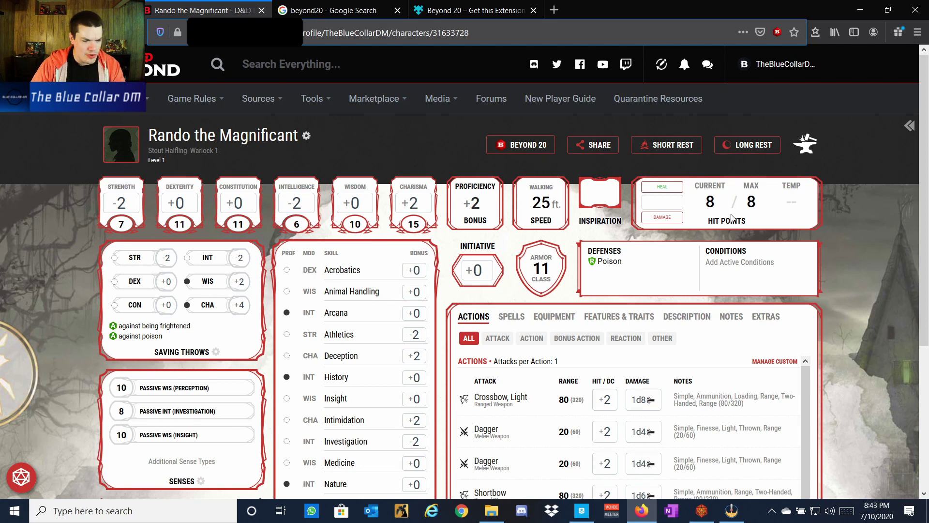
pyautogui.hotkey('alt', 'Tab')
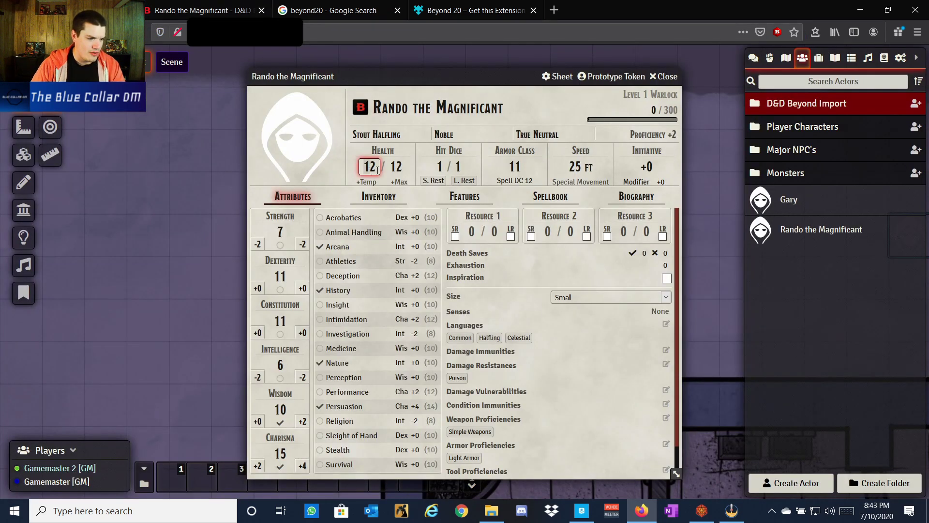
pyautogui.write('2')
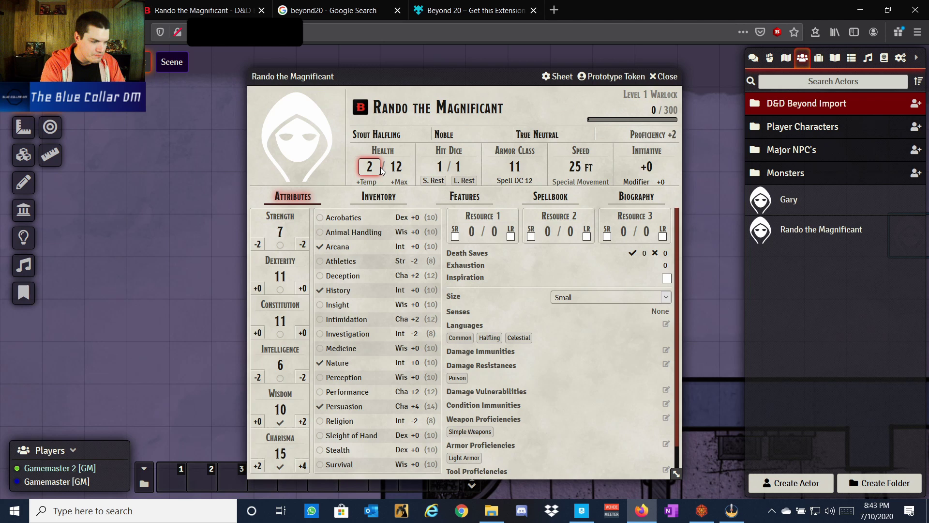
pyautogui.write('-2')
pyautogui.press('Tab')
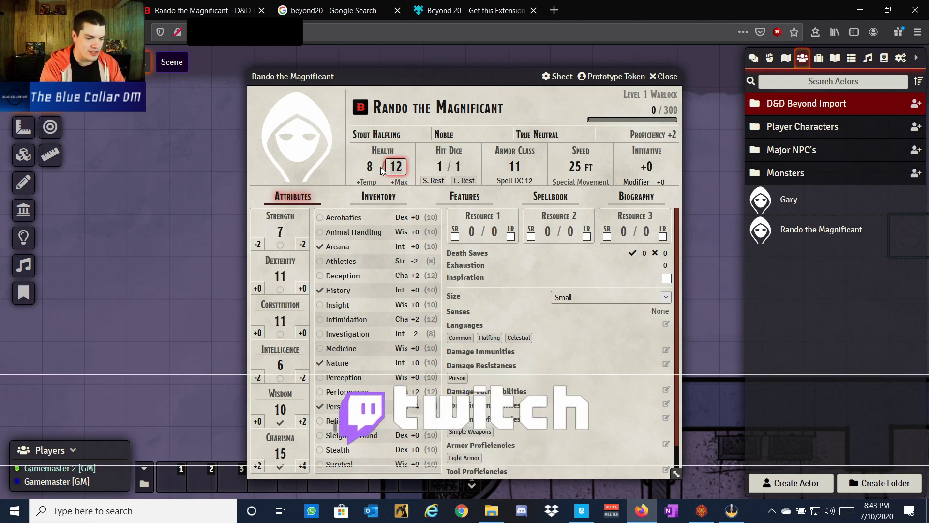
pyautogui.write('8')
pyautogui.press('Tab')
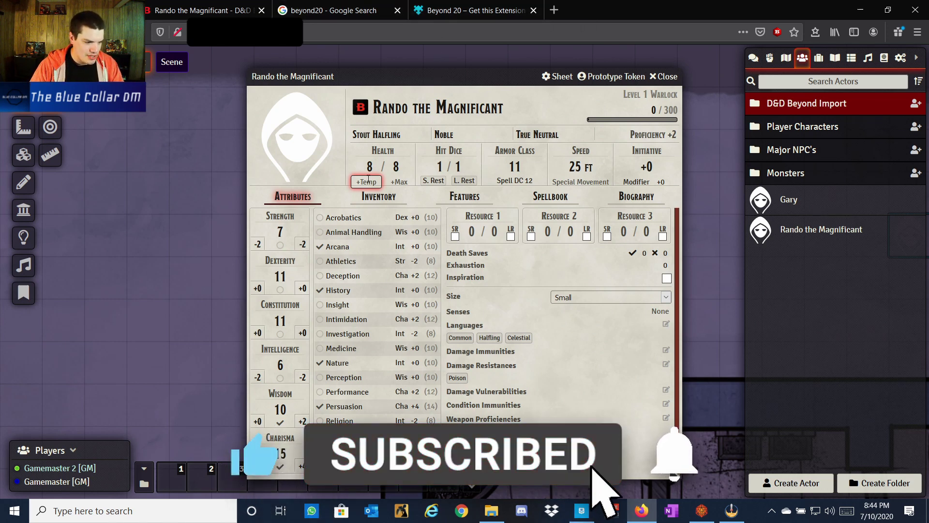
# Compare the updated sheet against the D&D Beyond character page.
pyautogui.click(434, 5)
pyautogui.click(204, 10)
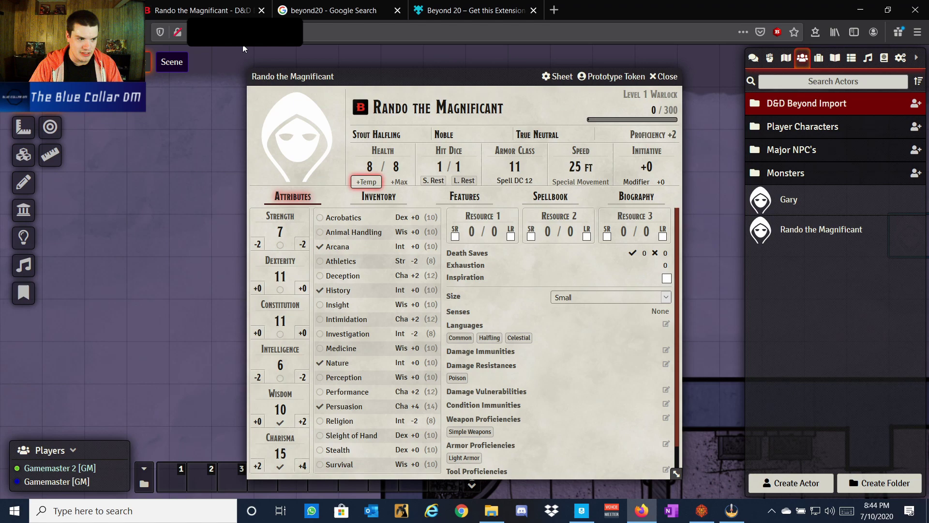
pyautogui.click(173, 5)
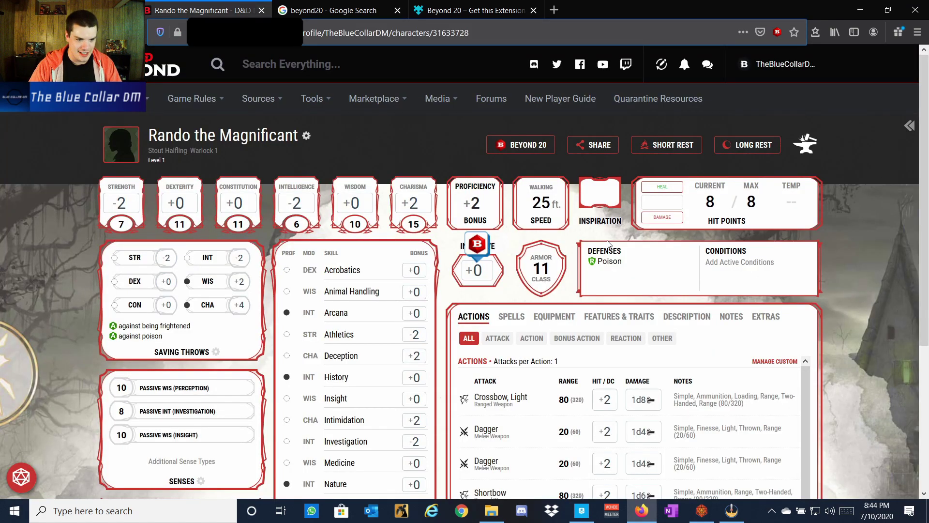
pyautogui.scroll(-4, 605, 244)
pyautogui.scroll(4, 570, 252)
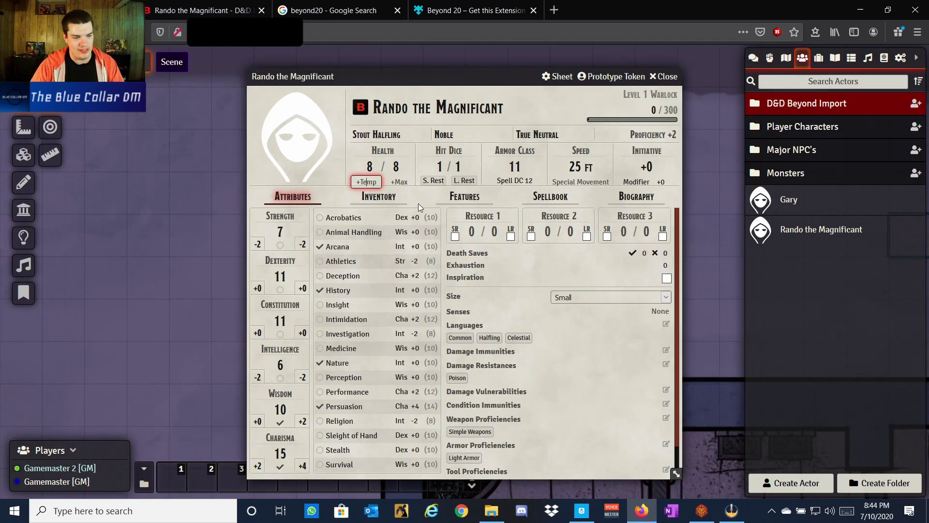
pyautogui.click(395, 196)
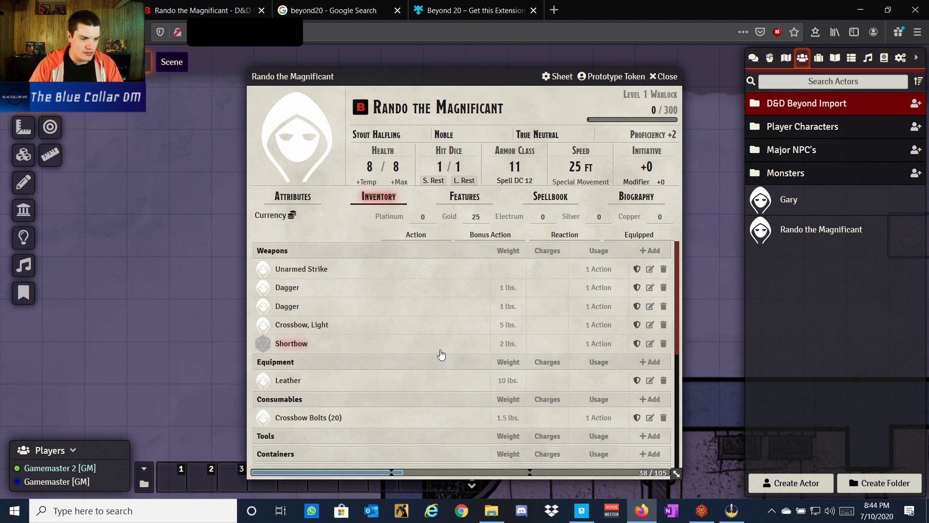
pyautogui.click(309, 194)
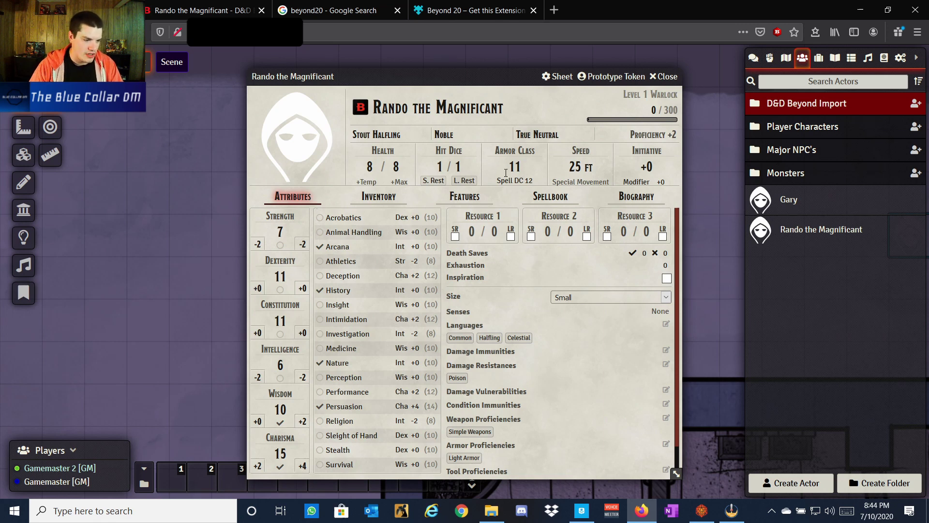
pyautogui.click(479, 197)
pyautogui.click(563, 200)
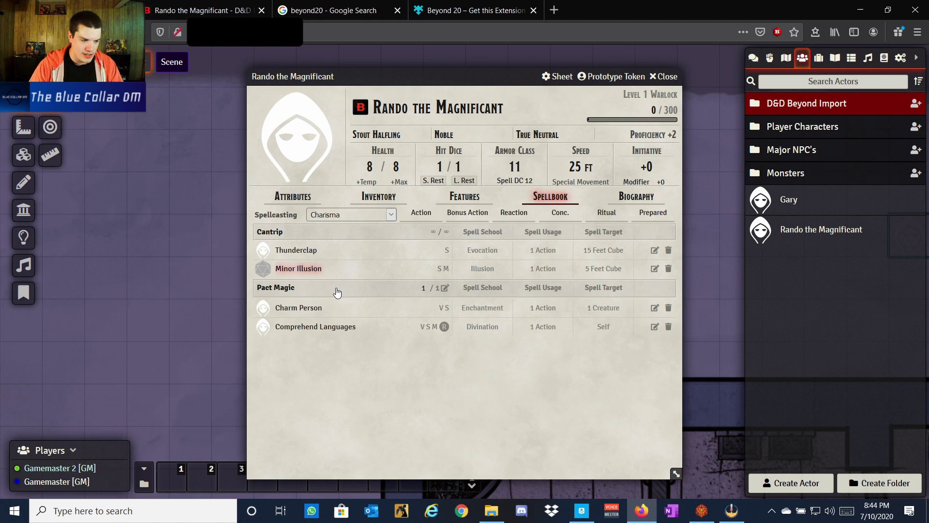
pyautogui.click(301, 197)
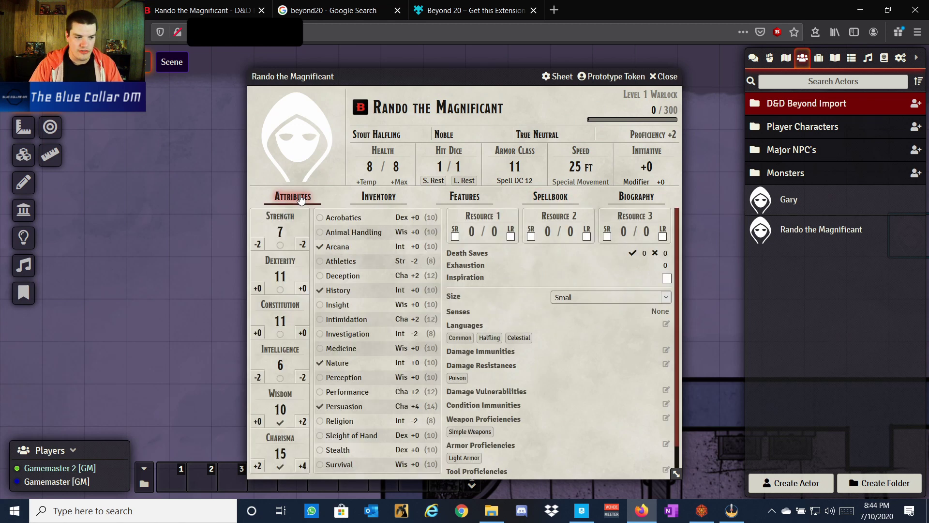
# Roll a normal Dagger attack (12) from Rando's inventory and view it in the desktop app.
pyautogui.click(378, 196)
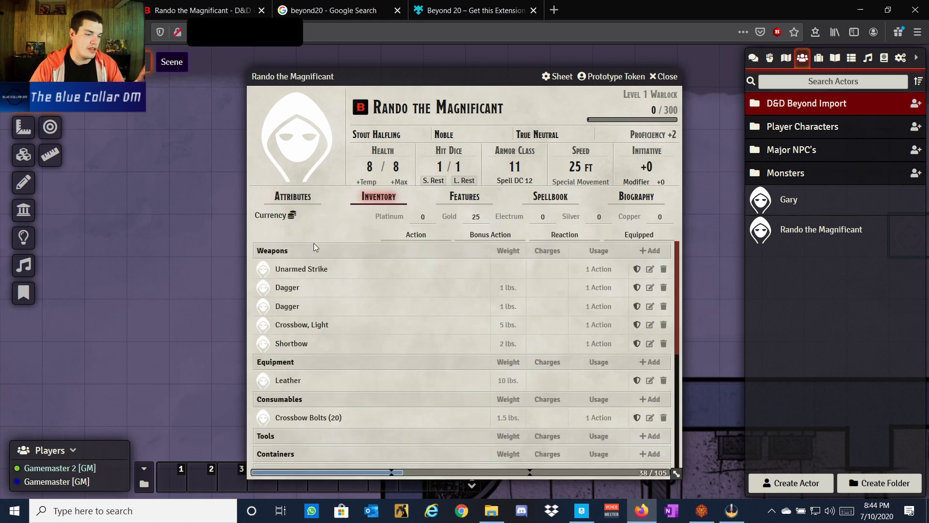
pyautogui.click(263, 288)
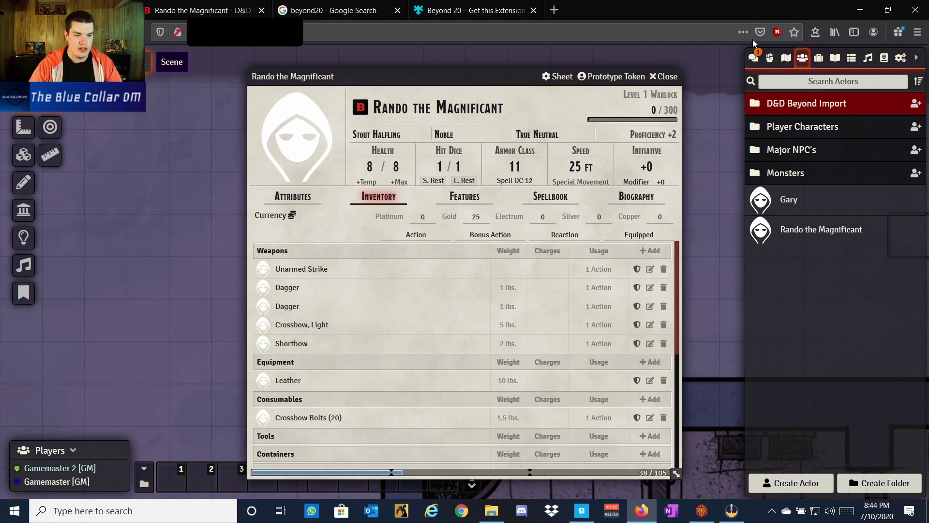
pyautogui.click(753, 58)
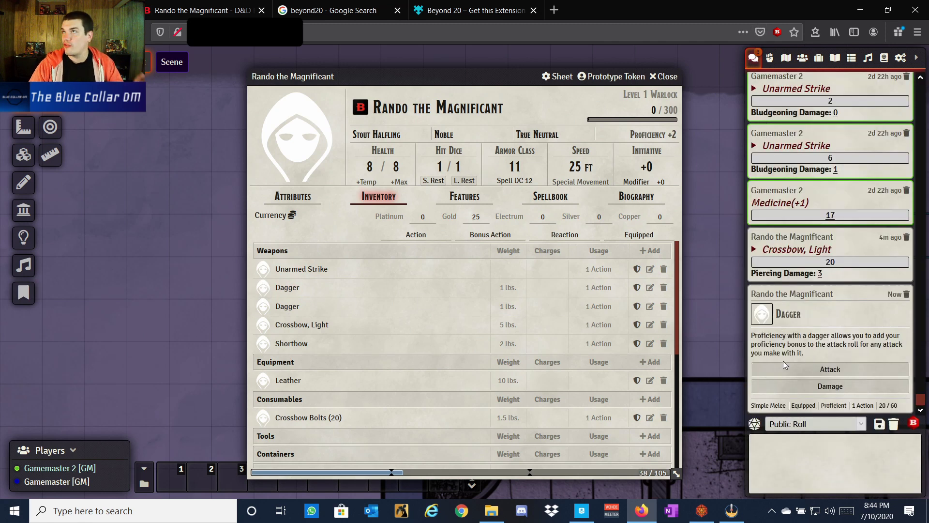
pyautogui.click(819, 367)
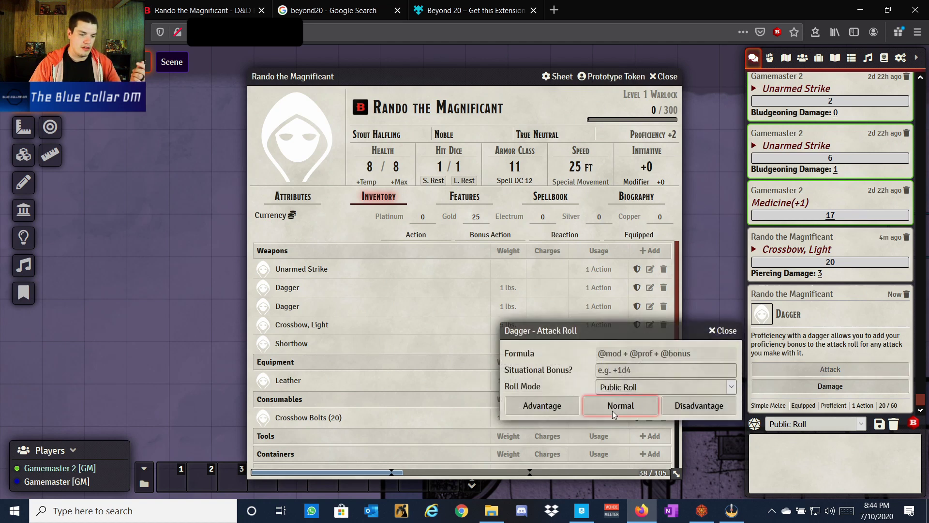
pyautogui.click(612, 406)
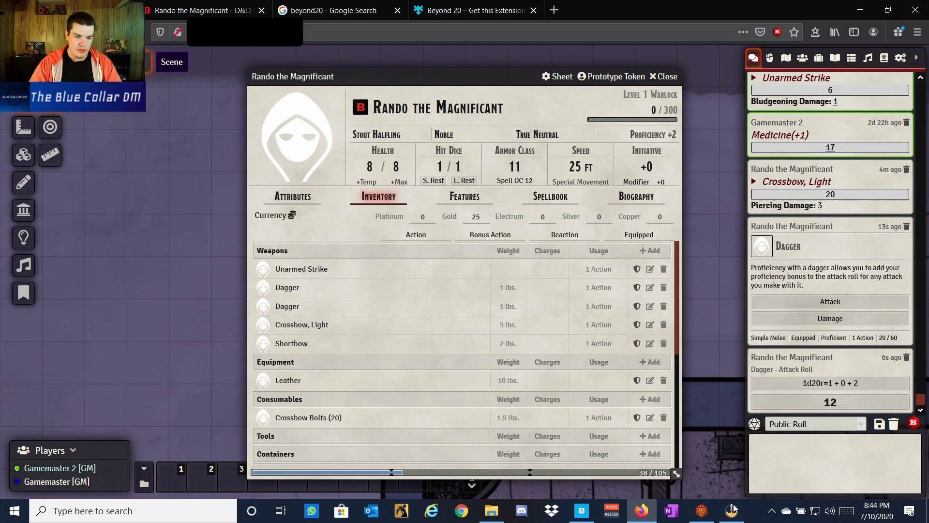
pyautogui.click(702, 511)
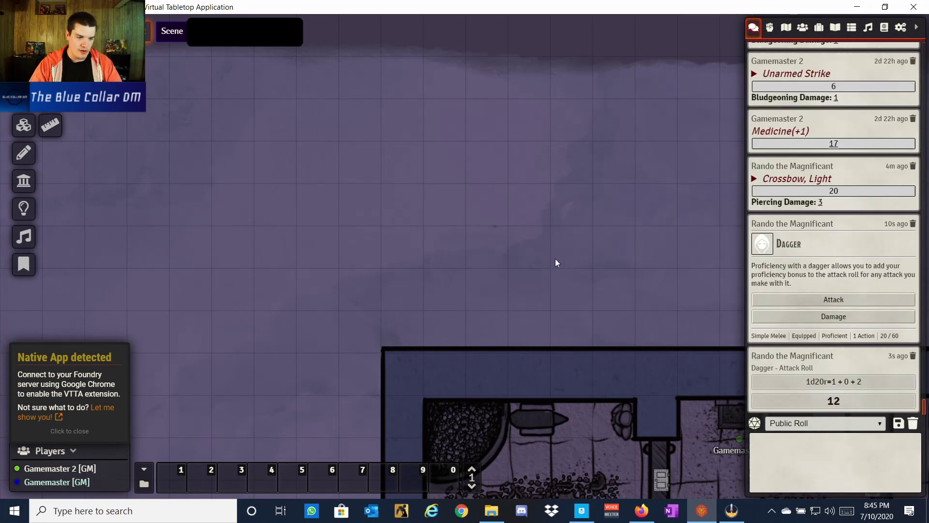
pyautogui.scroll(-2, 421, 232)
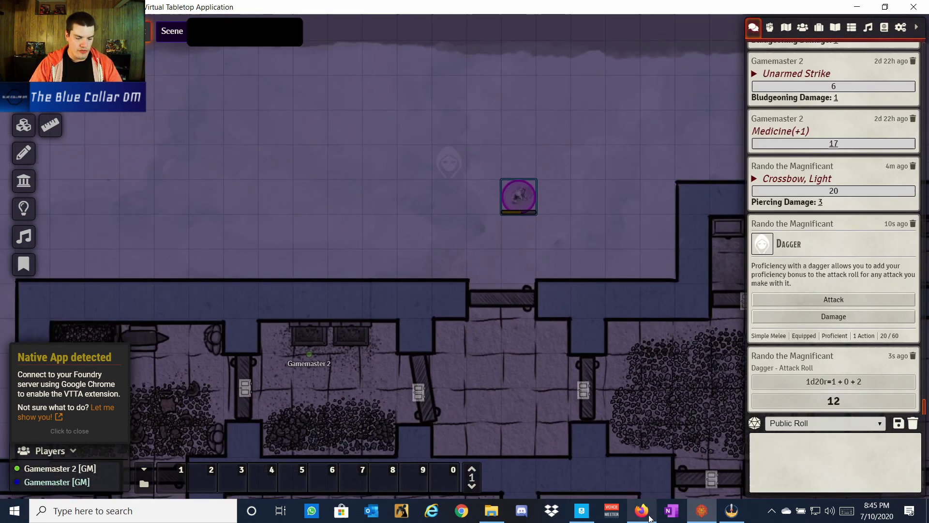
# Roll a second normal Dagger attack from the chat card, totalling 4.
pyautogui.click(641, 510)
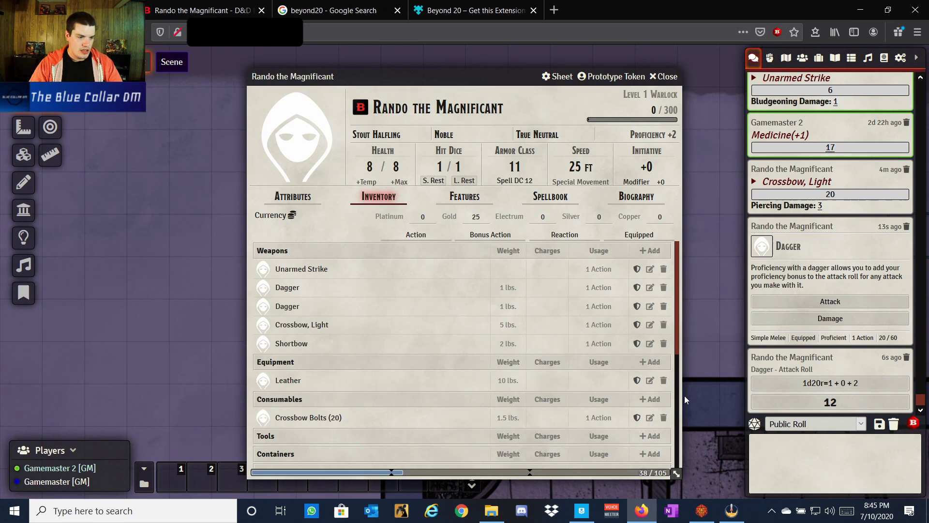
pyautogui.click(263, 288)
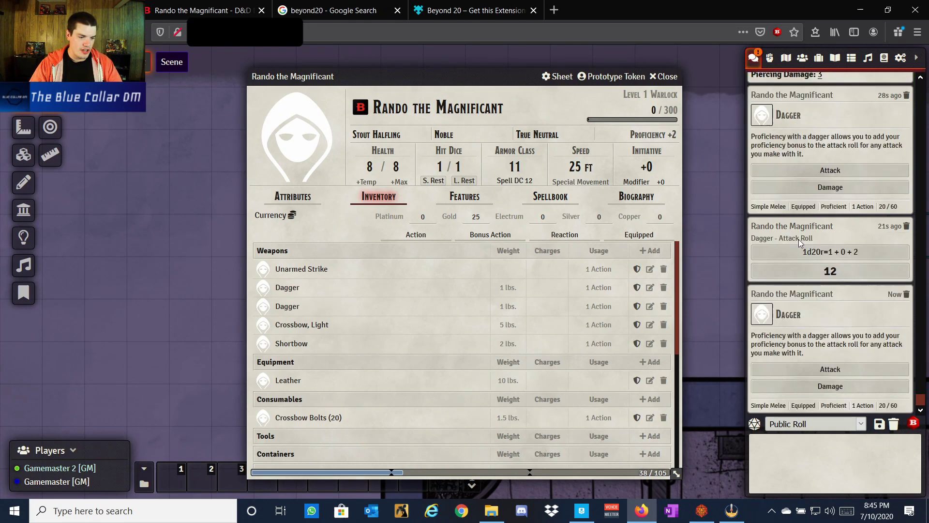
pyautogui.click(815, 369)
pyautogui.click(637, 400)
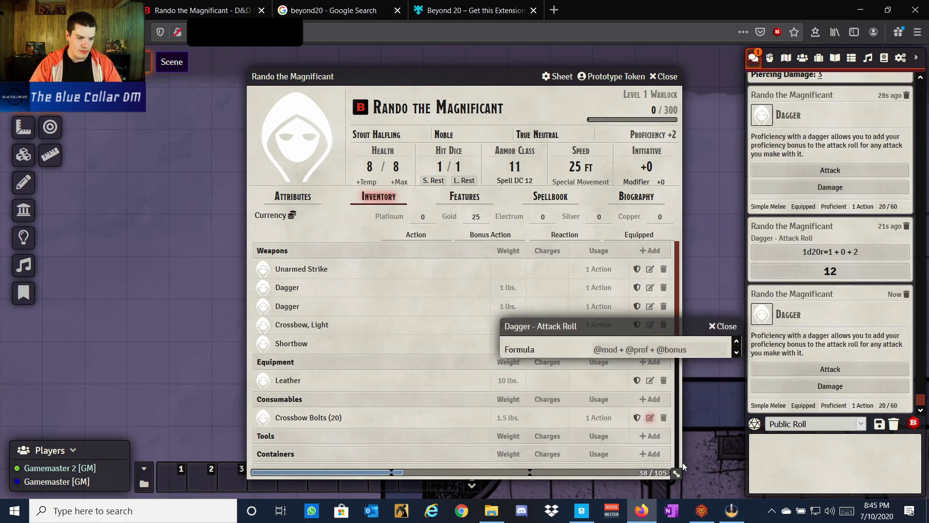
pyautogui.click(701, 511)
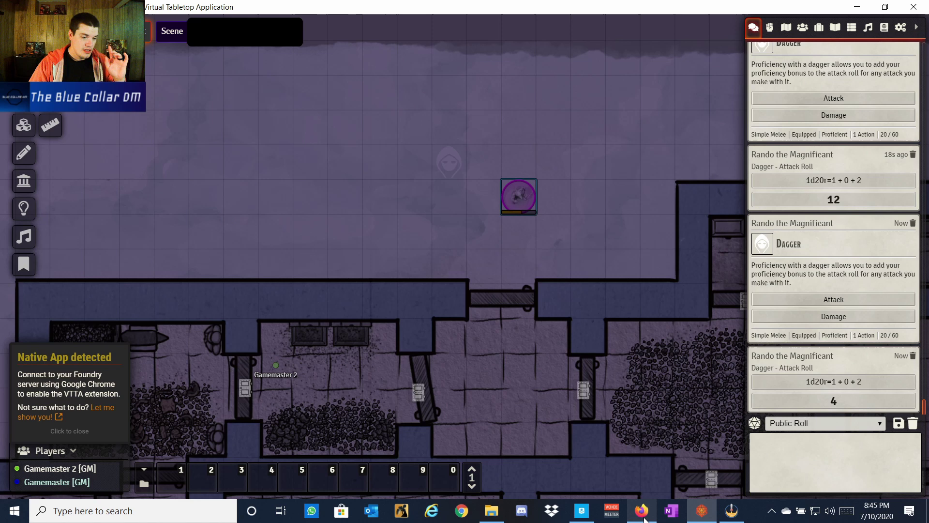
pyautogui.click(642, 511)
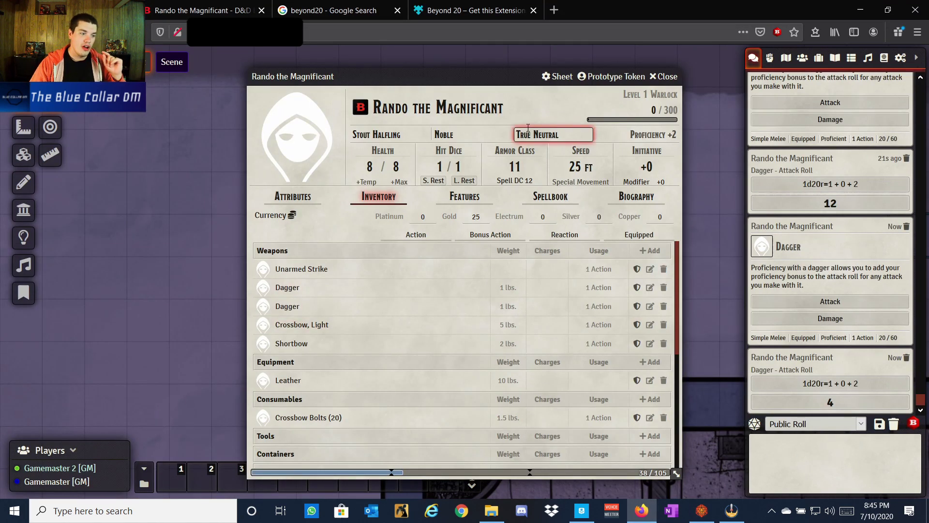
# Close Rando's sheet and roll the Crossbow, Light attack from D&D Beyond via Beyond20 (15 to hit, 5 piercing).
pyautogui.click(672, 80)
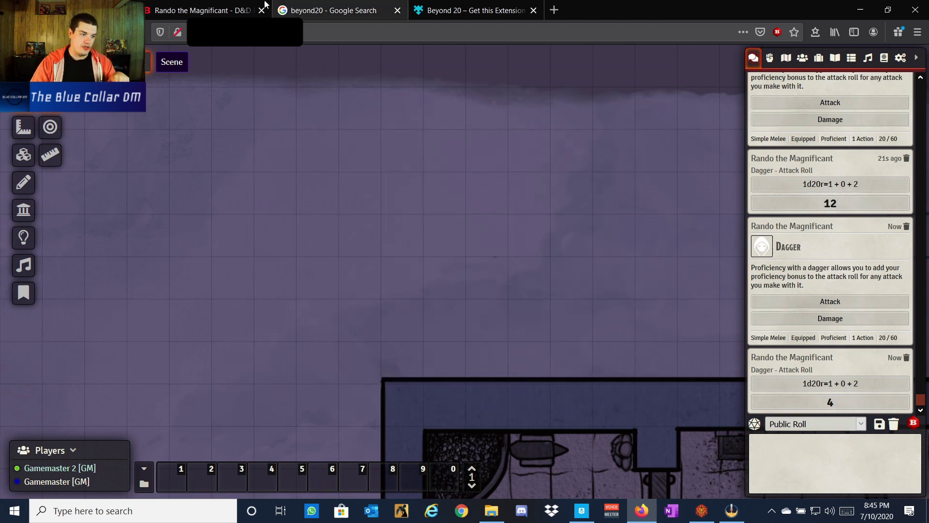
pyautogui.click(193, 6)
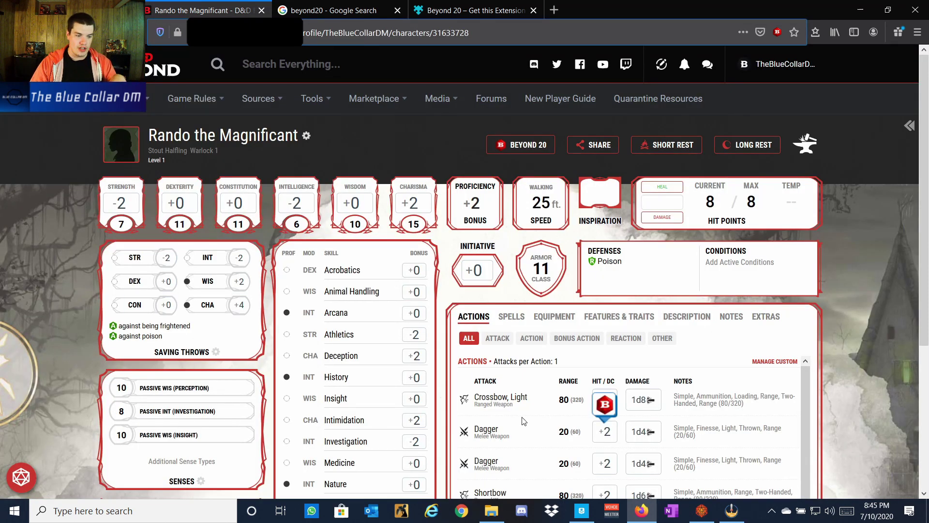
pyautogui.click(464, 405)
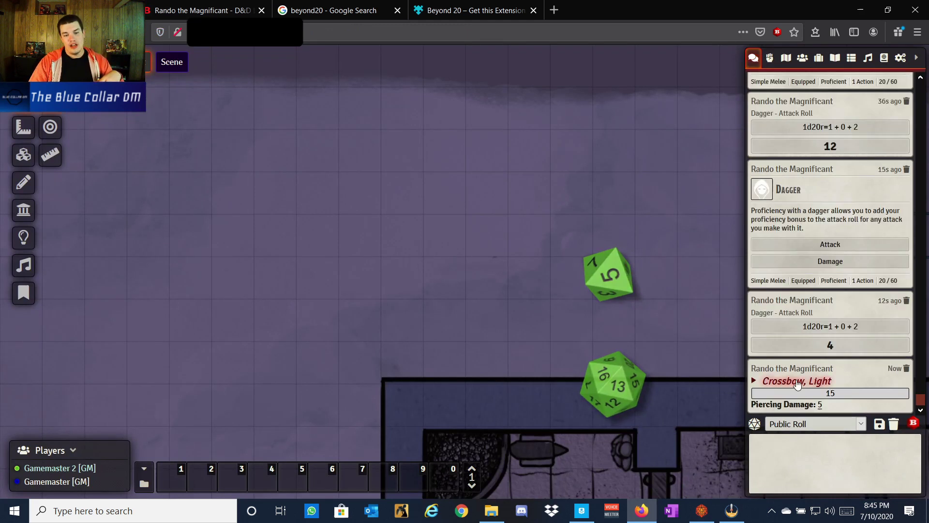
pyautogui.moveTo(836, 394)
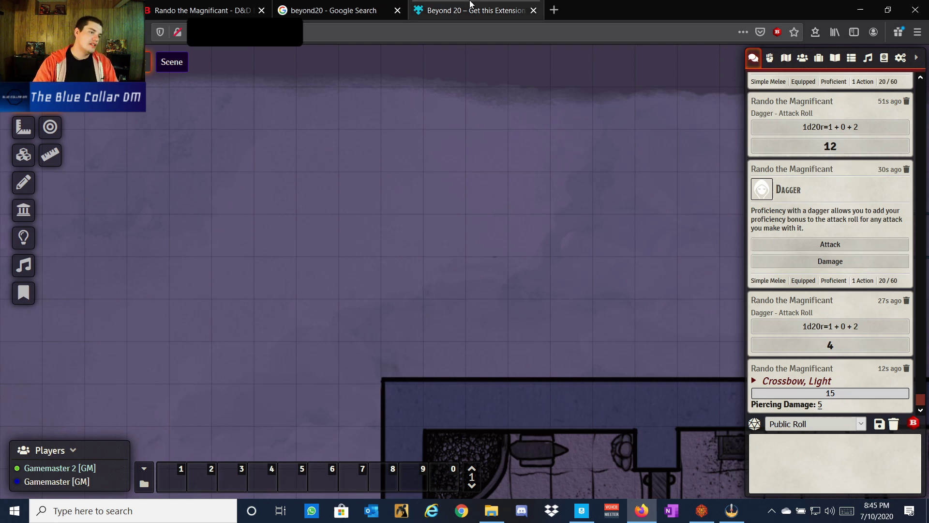
# Return to Rando's D&D Beyond sheet and close the Crossbow, Light details panel.
pyautogui.click(199, 9)
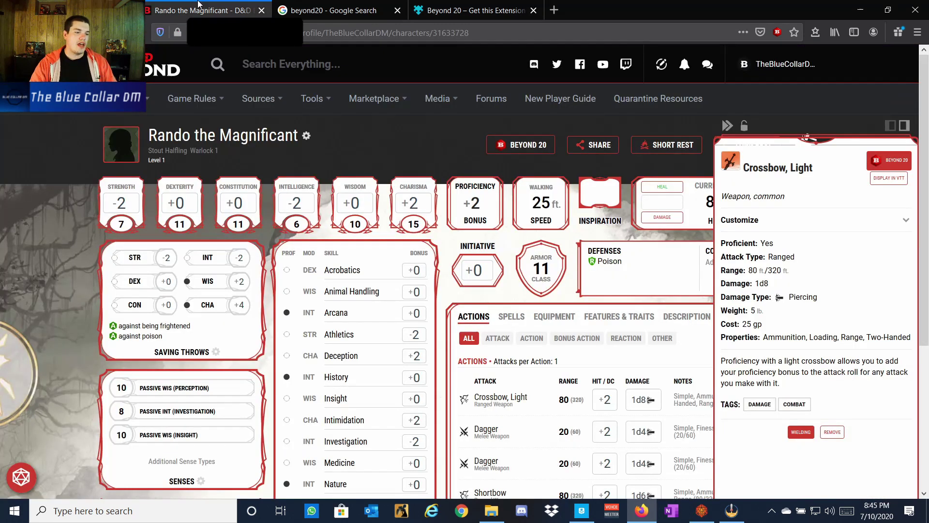
pyautogui.click(74, 254)
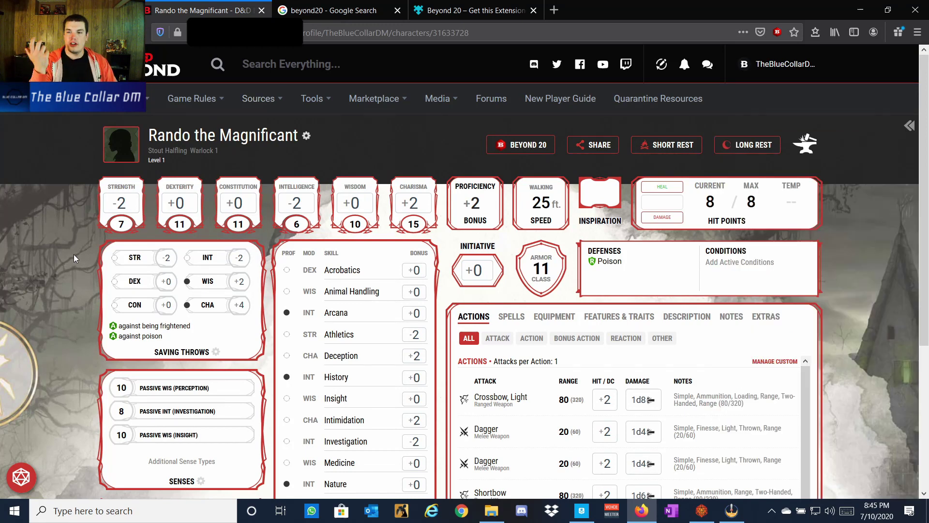